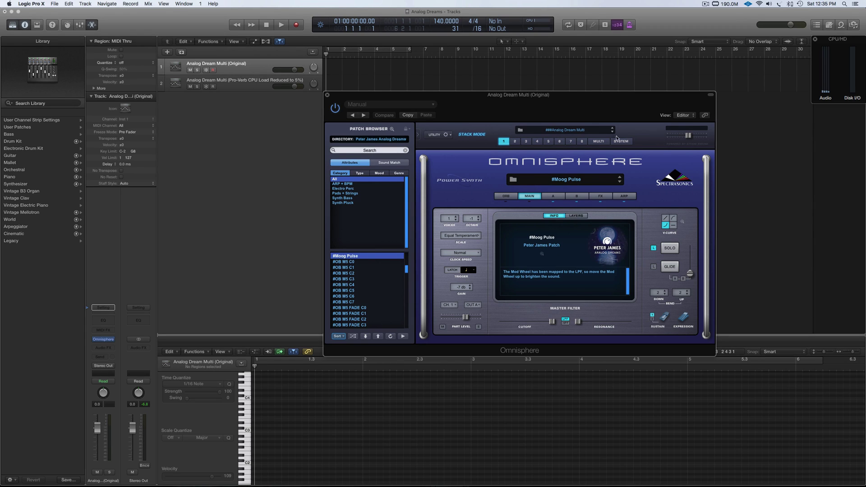
Show the multi's Stack Mode page in Omnisphere, with its parts' note ranges across the keyboard.
click(598, 141)
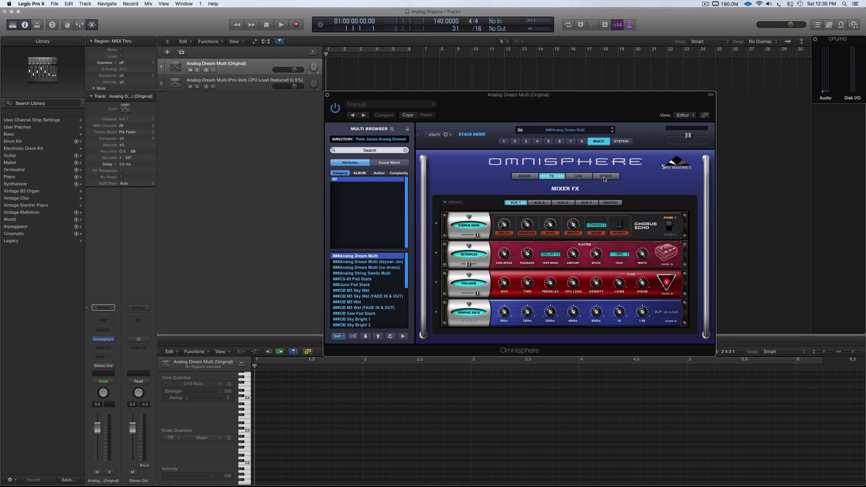
click(605, 177)
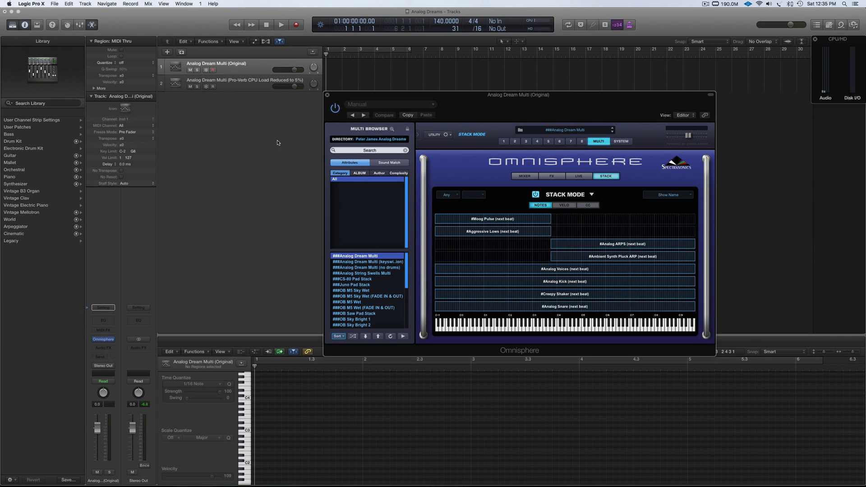
click(8, 3)
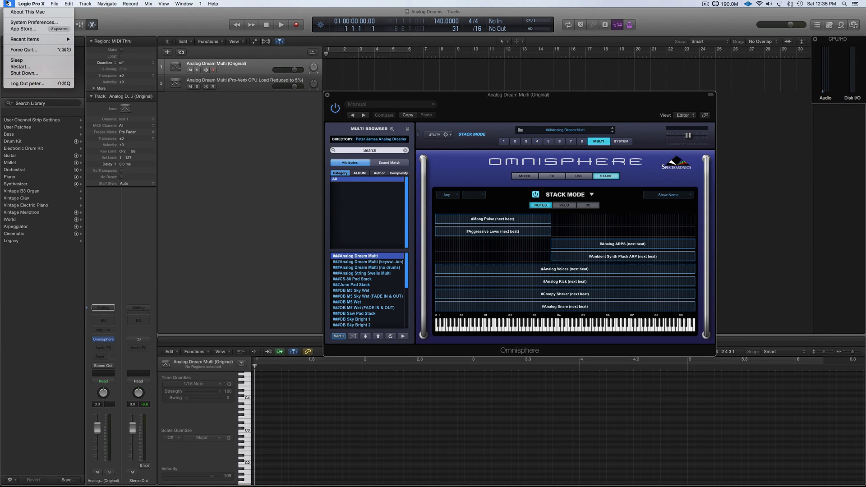
click(26, 12)
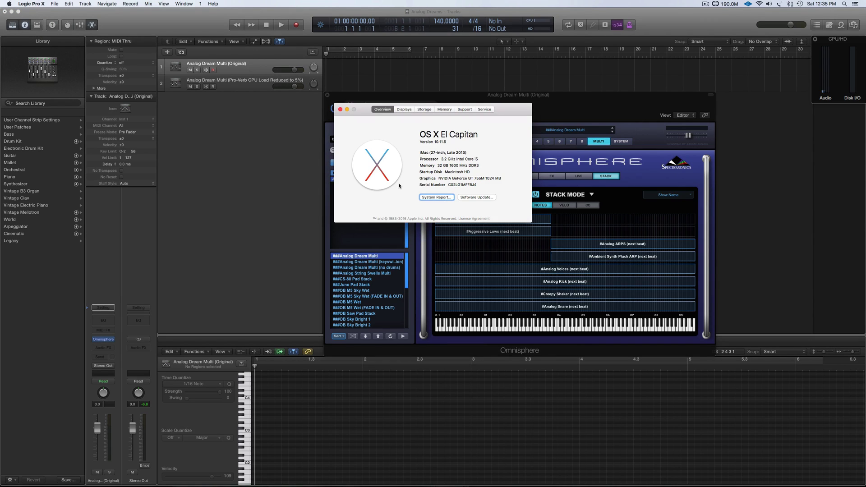
click(341, 109)
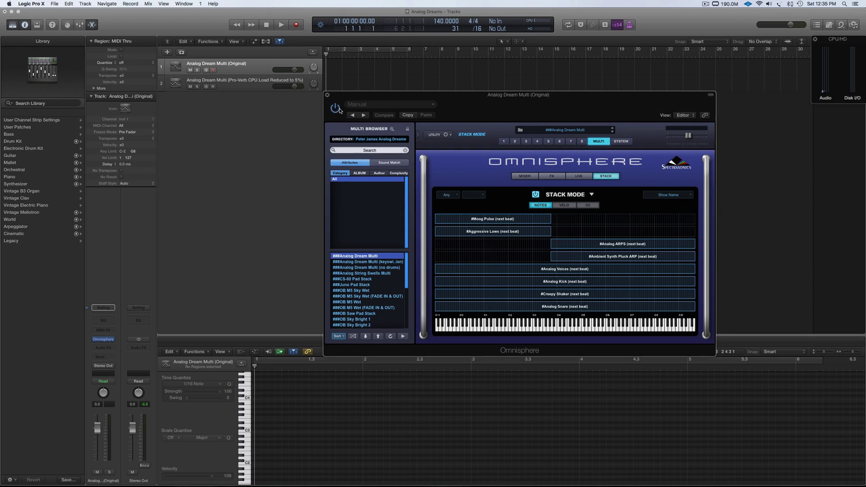
click(32, 4)
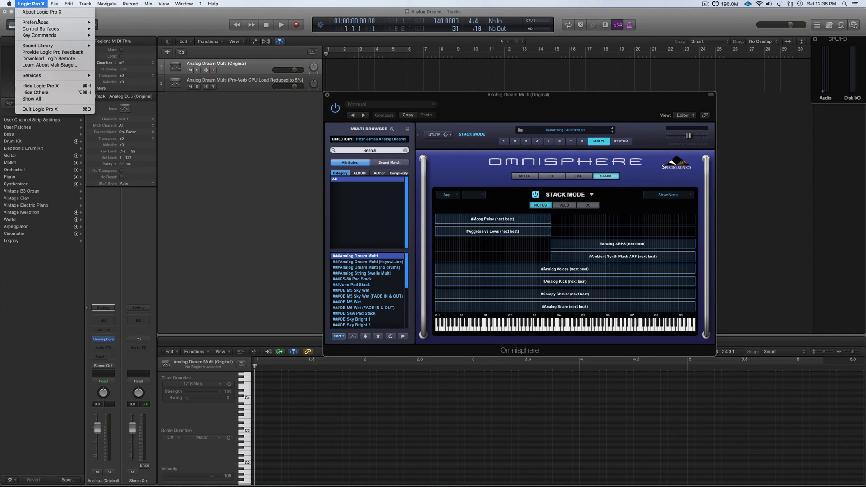
mouse_move(50, 22)
click(121, 29)
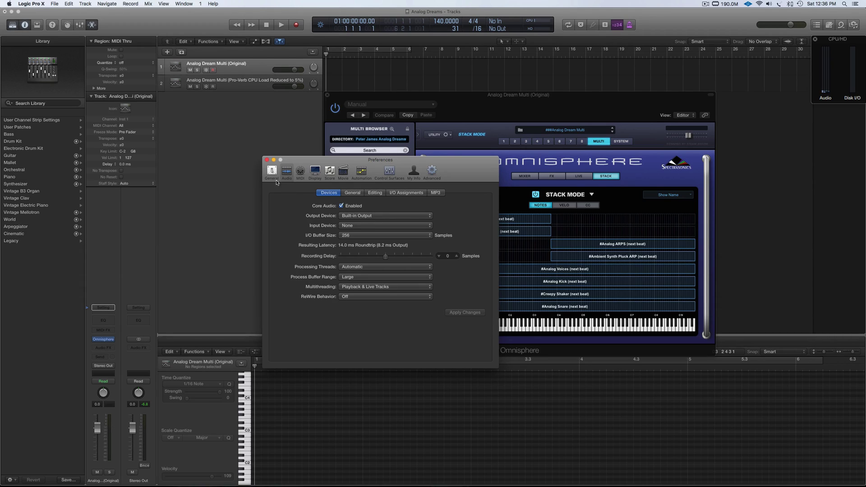
click(267, 159)
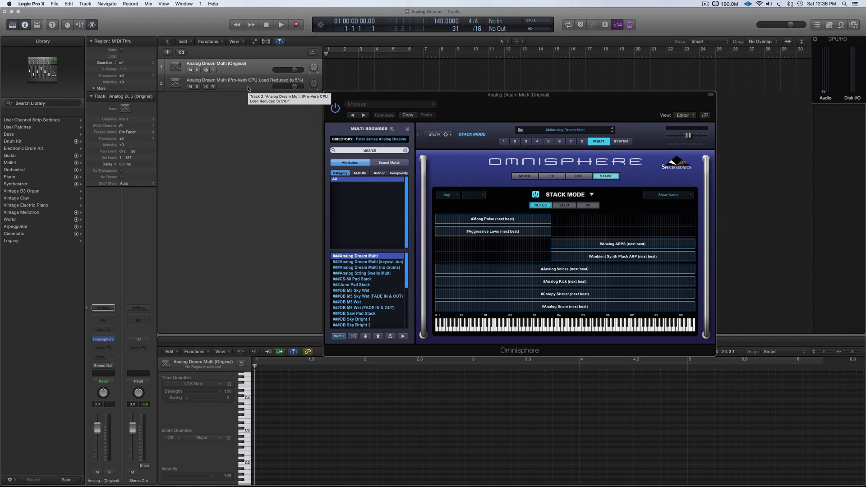
Open Omnisphere on the Pro-Verb CPU-reduced track and view Aux 1's Mixer FX chain.
click(321, 89)
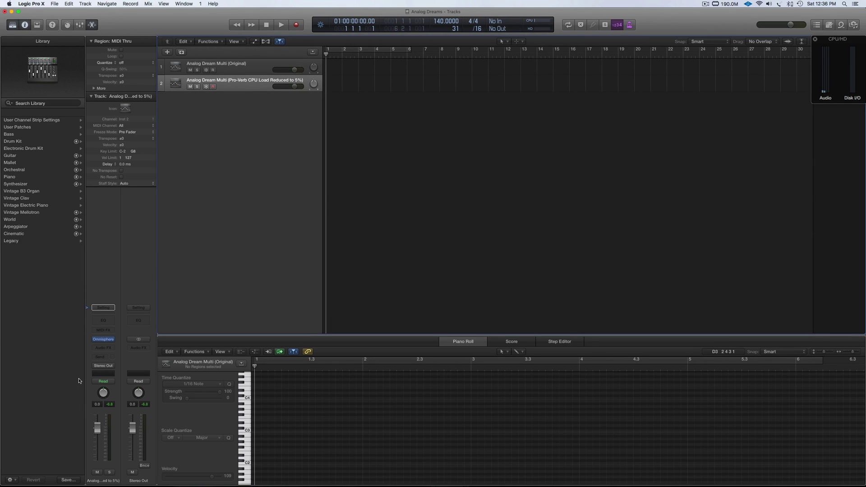
click(103, 340)
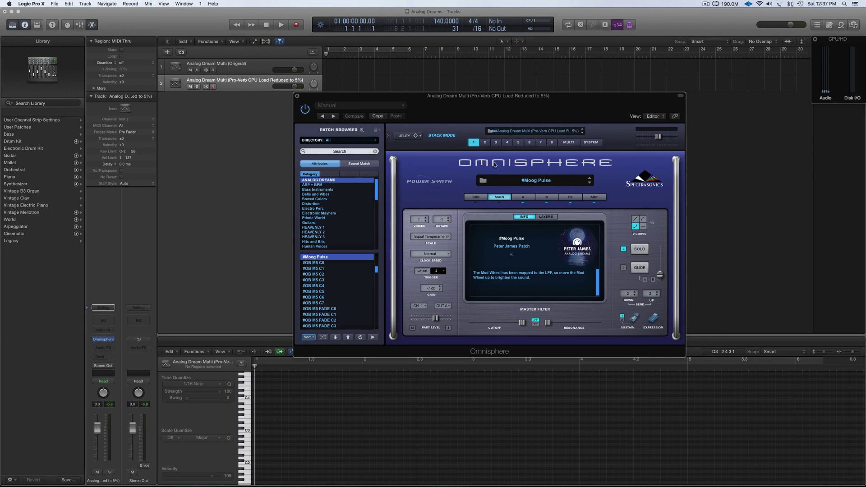
click(568, 143)
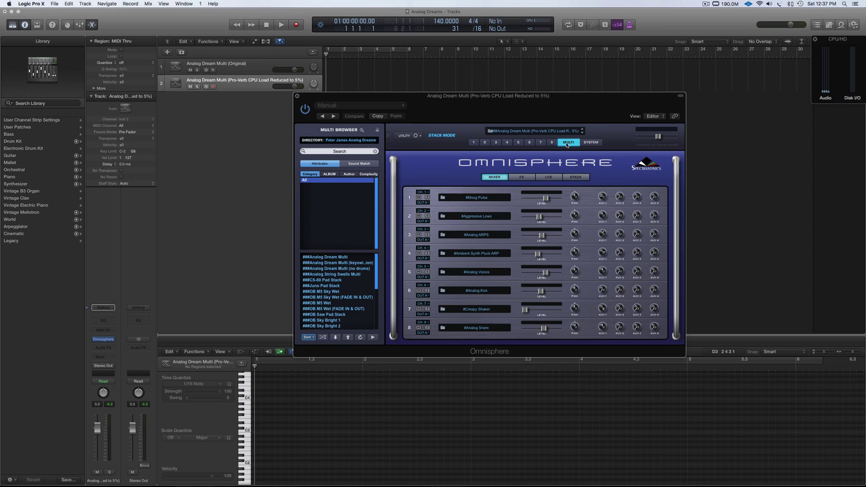
click(523, 179)
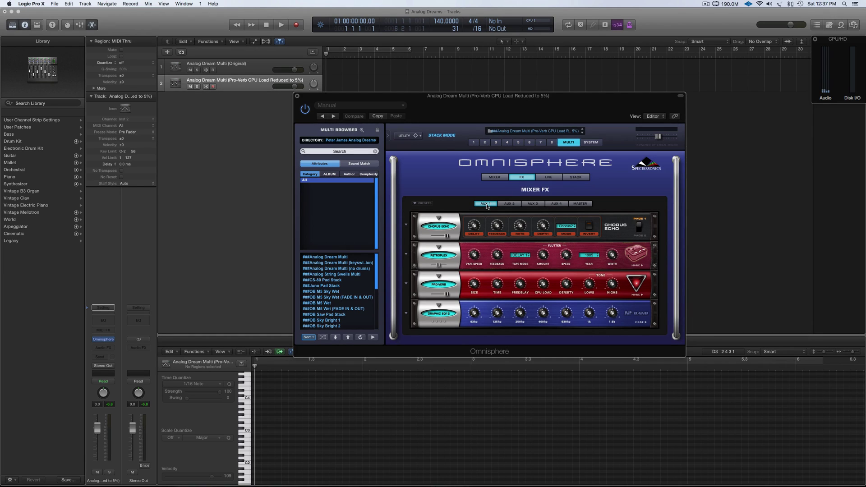
Review part 1 (#Moog Pulse) effects, viewing its layer A and aux effect pages.
click(474, 143)
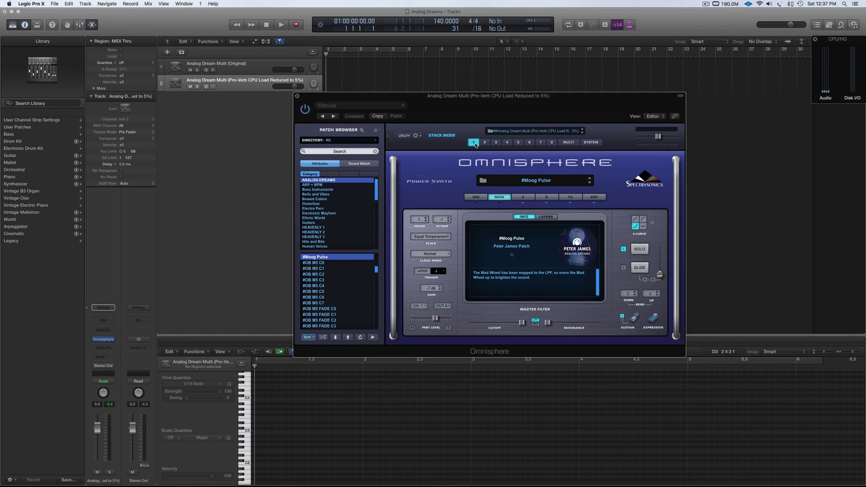
click(570, 197)
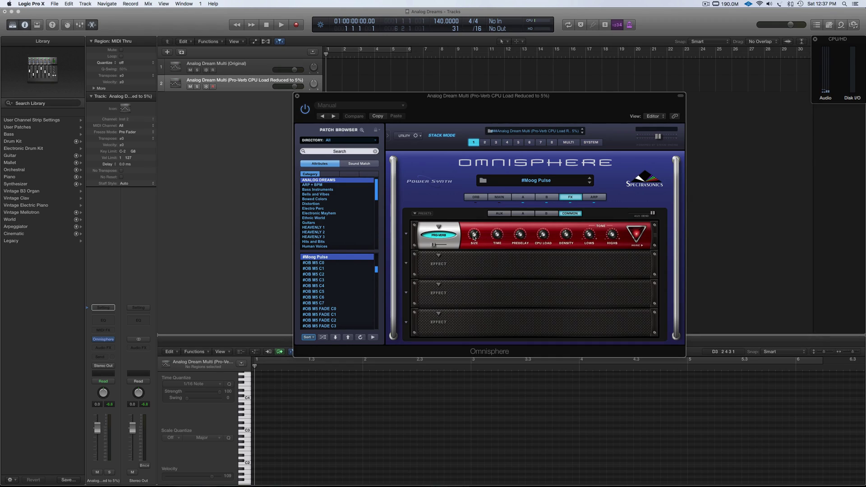
click(546, 214)
click(520, 214)
click(500, 214)
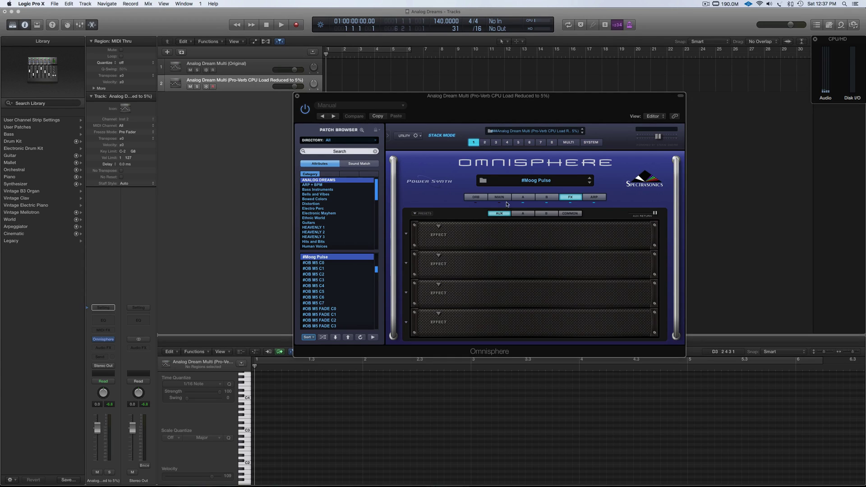
Cycle through part 2 (#Aggressive Lows) effect groups to its common chain, then reselect part 1.
click(485, 143)
click(500, 214)
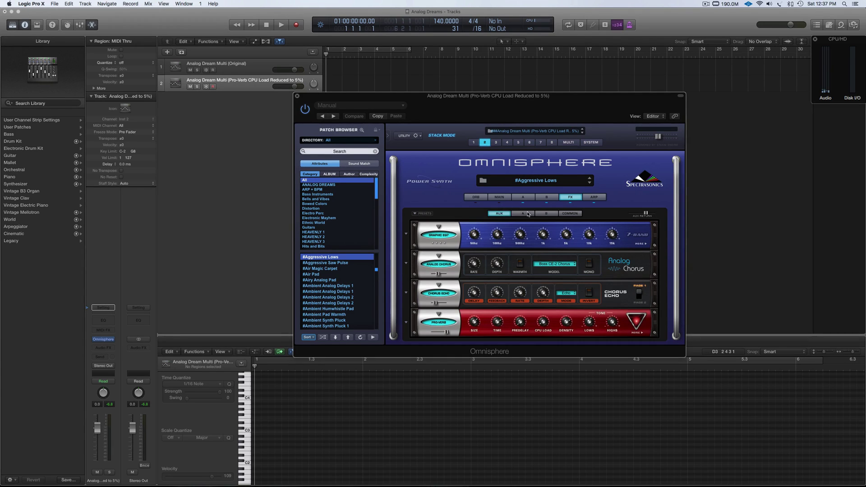
click(523, 214)
click(569, 213)
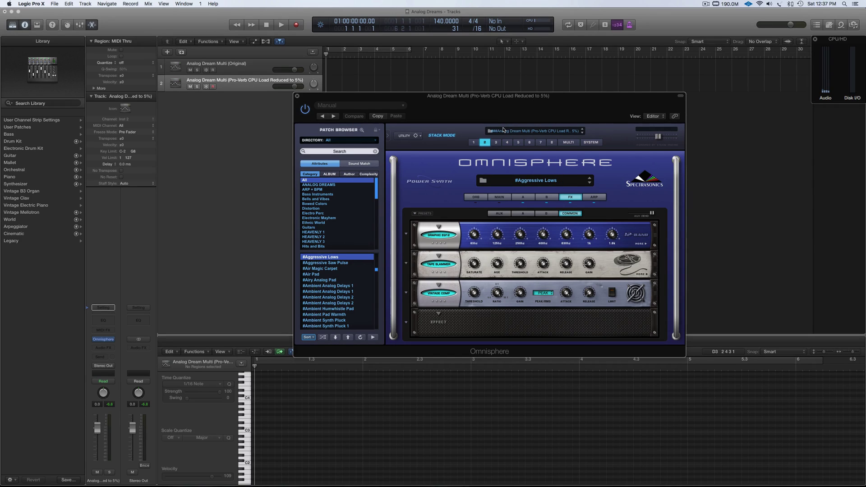
click(474, 143)
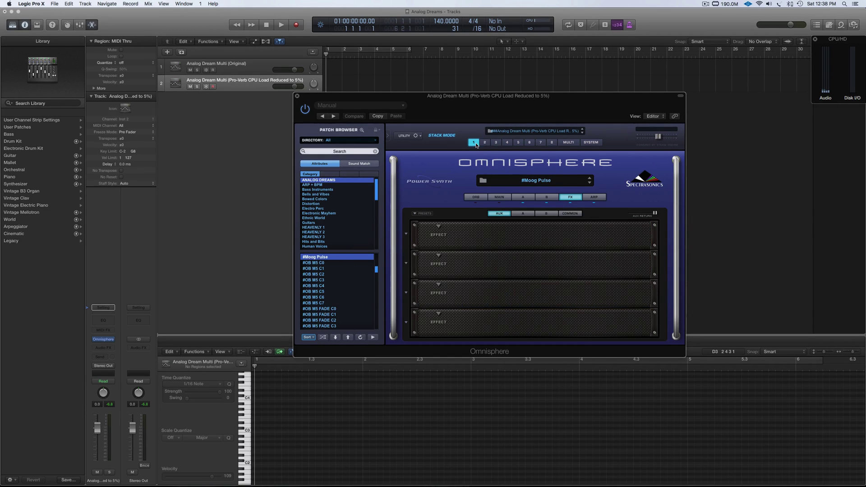
Open and close the full Patch Browser, returning to the multi's Aux 1 Mixer FX page.
click(531, 183)
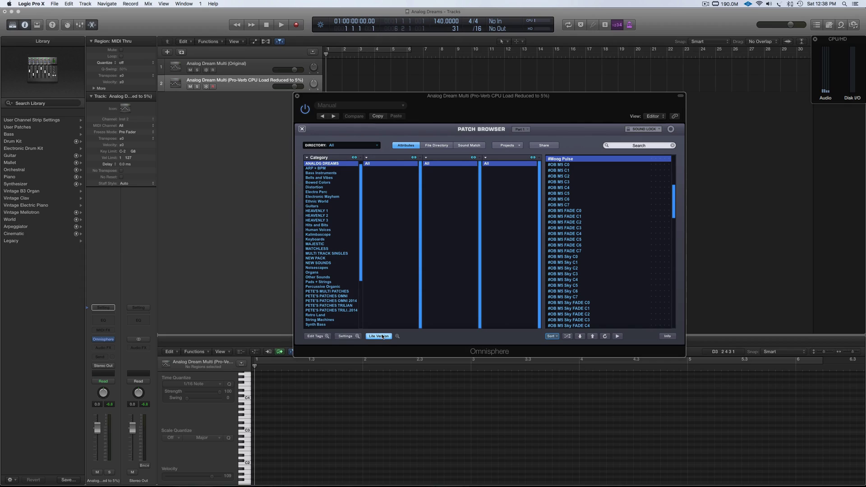
click(303, 130)
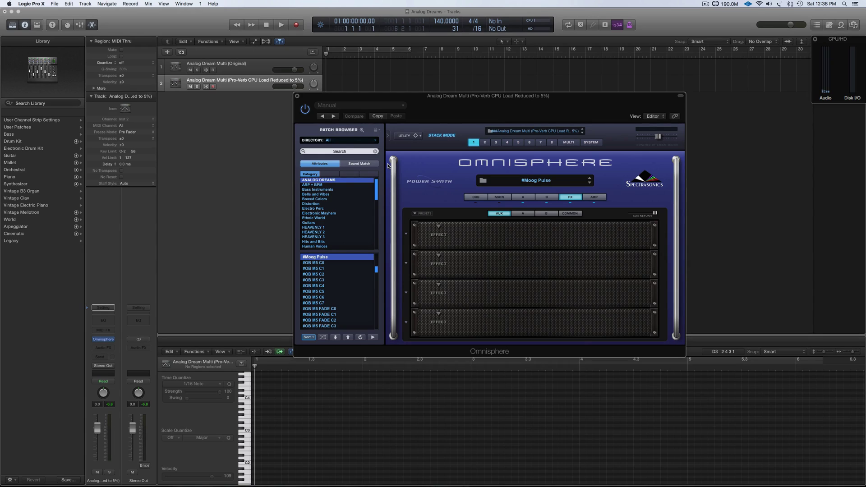
click(568, 143)
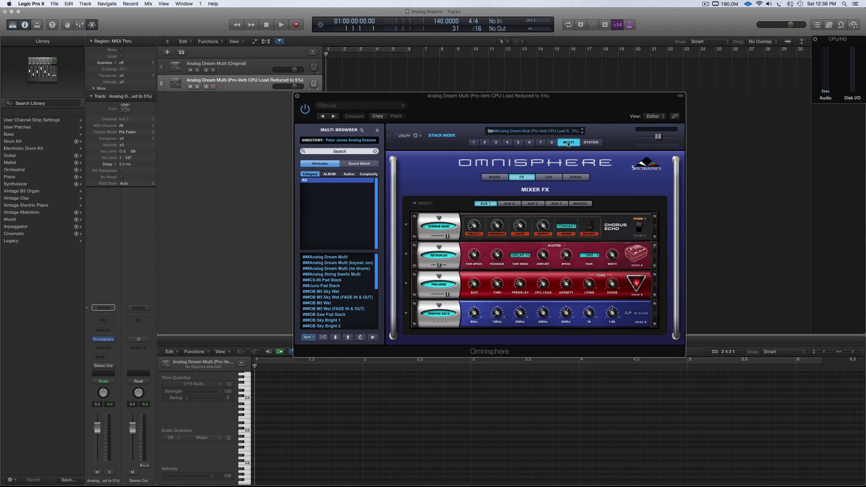
Compare part 4's (Ambient Synth Pluck ARP) aux and common effects, then show the eight-part Mixer.
click(496, 143)
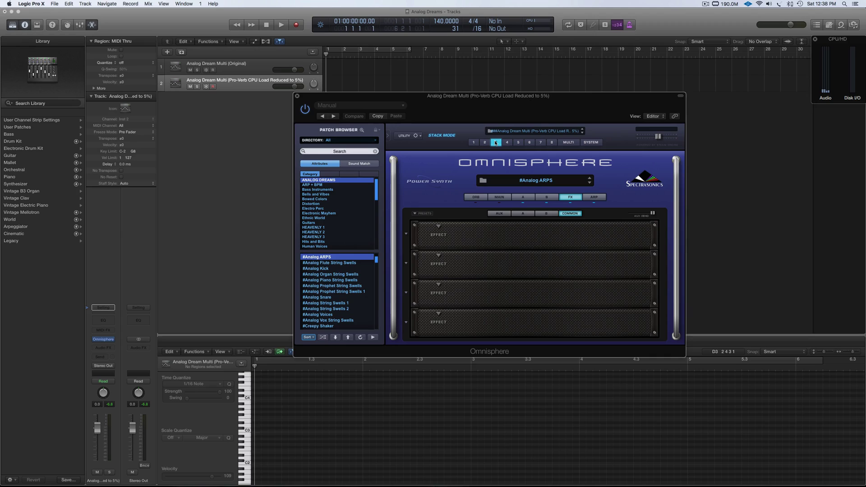
click(508, 143)
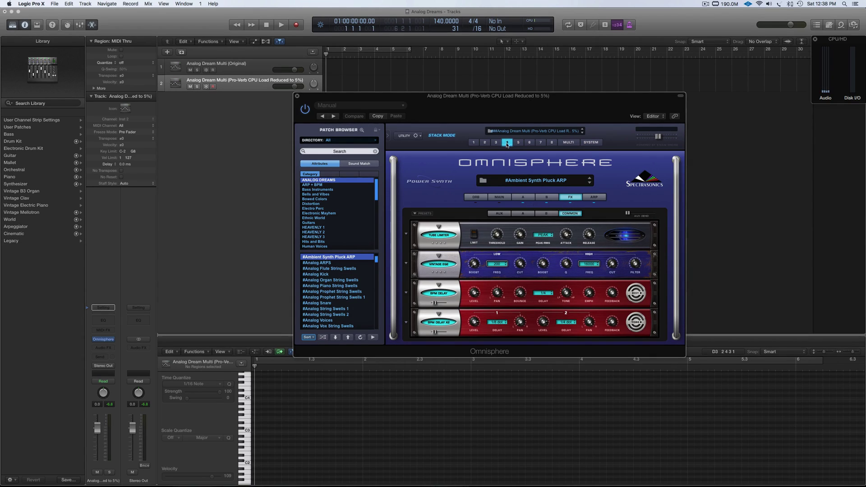
click(507, 212)
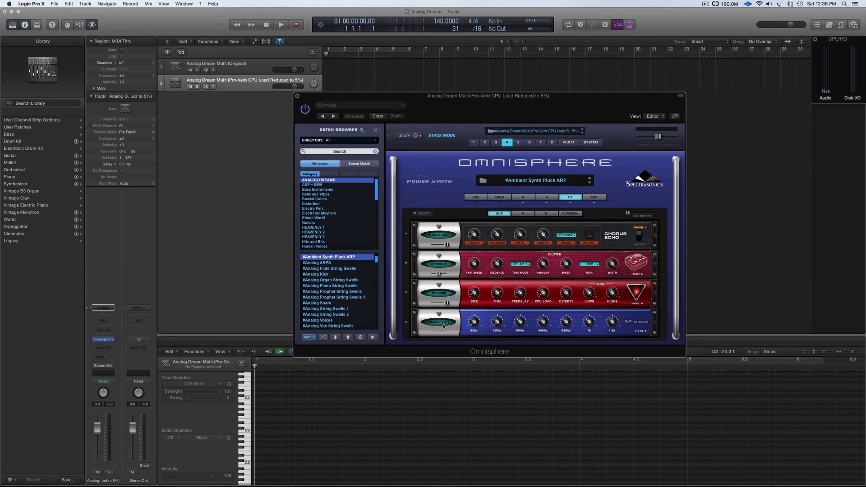
click(569, 143)
click(507, 142)
click(576, 211)
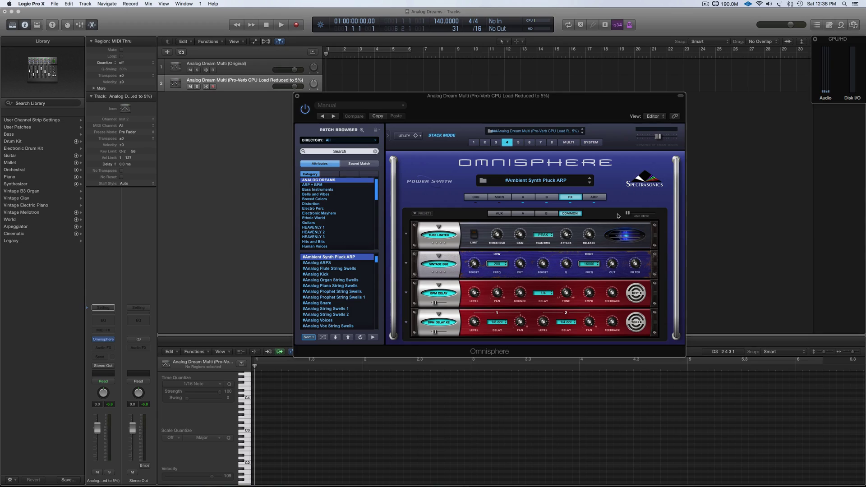
click(569, 143)
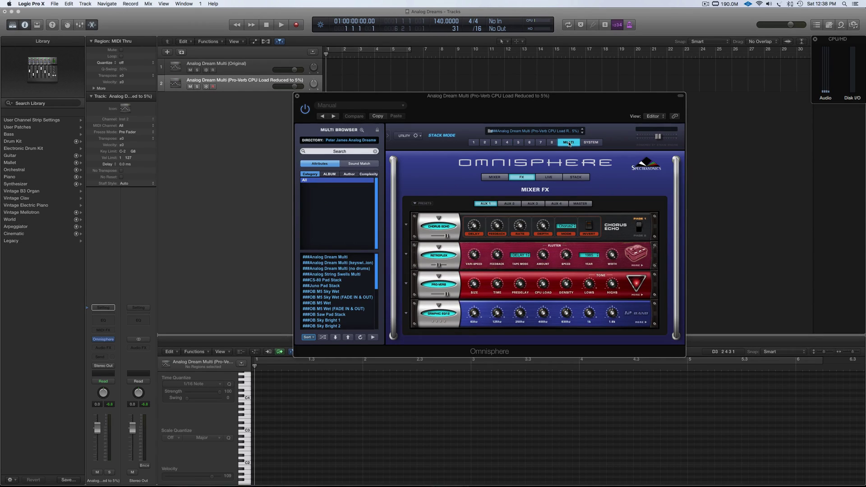
click(495, 177)
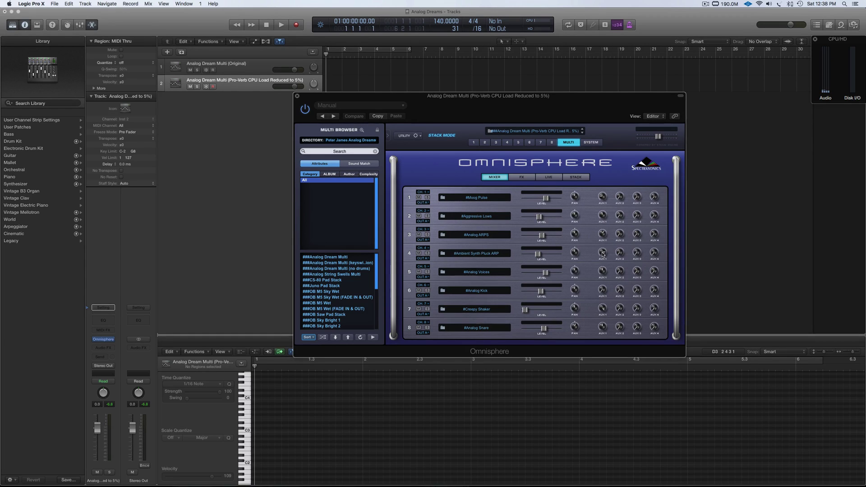
Adjust channel 4's AUX 1 send knob for Ambient Synth Pluck ARP in the multi mixer.
mouse_move(603, 254)
mouse_down()
mouse_move(605, 278)
mouse_move(604, 263)
mouse_up()
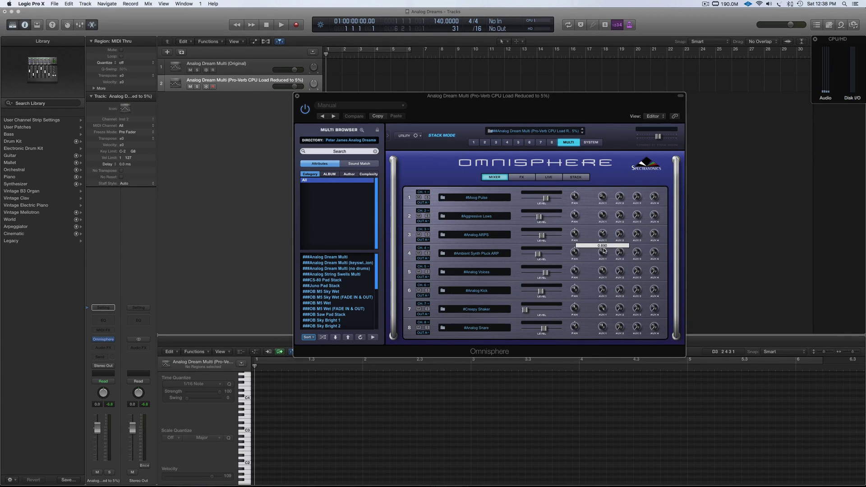
drag(604, 250, 605, 252)
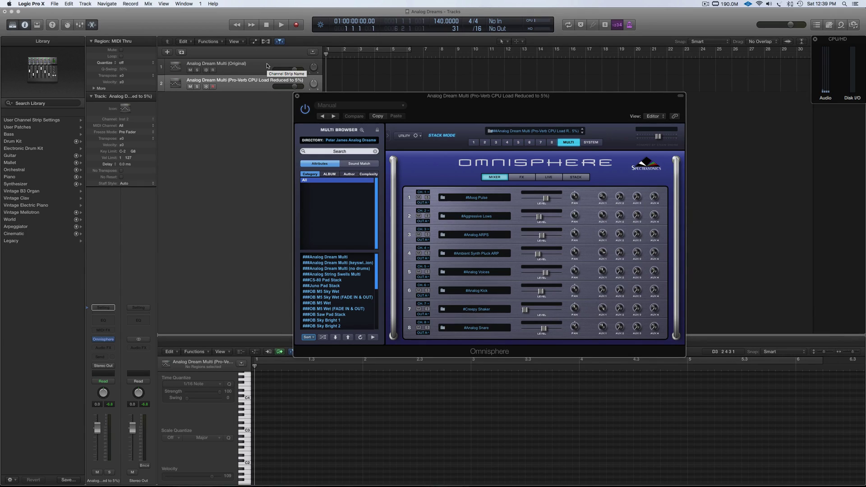
Close the Omnisphere window and select the Analog Dream Multi (Original) track.
click(297, 95)
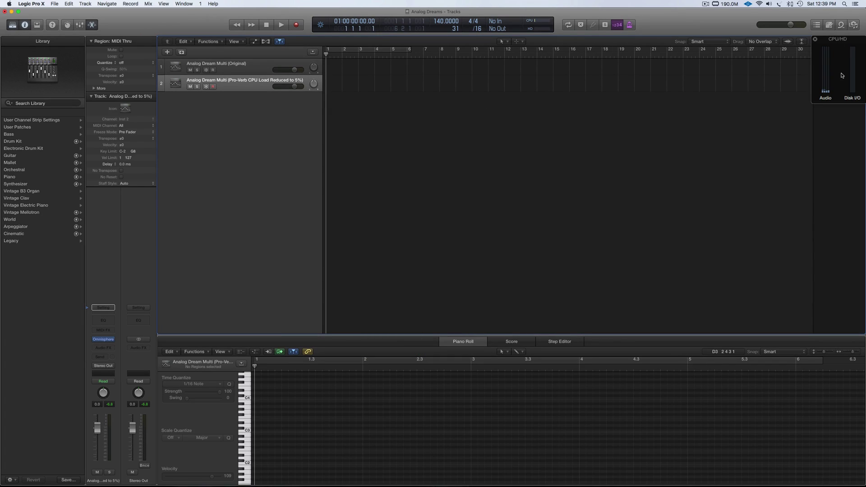
click(260, 66)
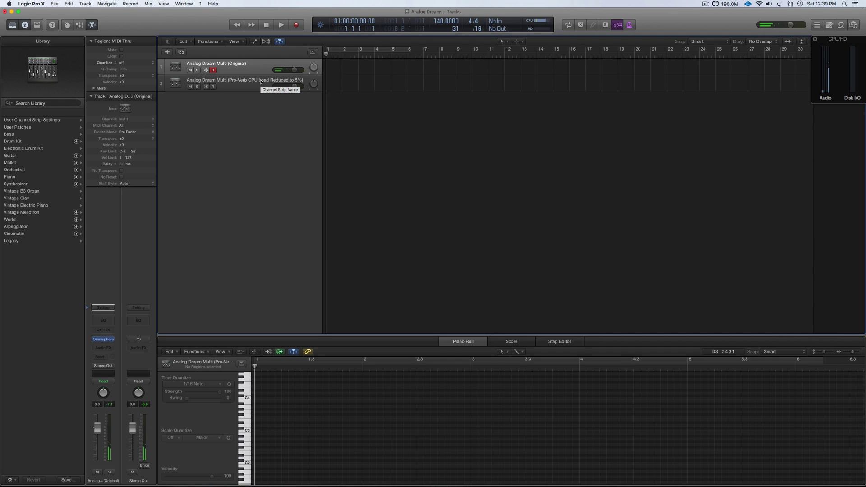
Select and arm the Pro-Verb CPU Load Reduced track, then bring up its track header context menu.
click(261, 82)
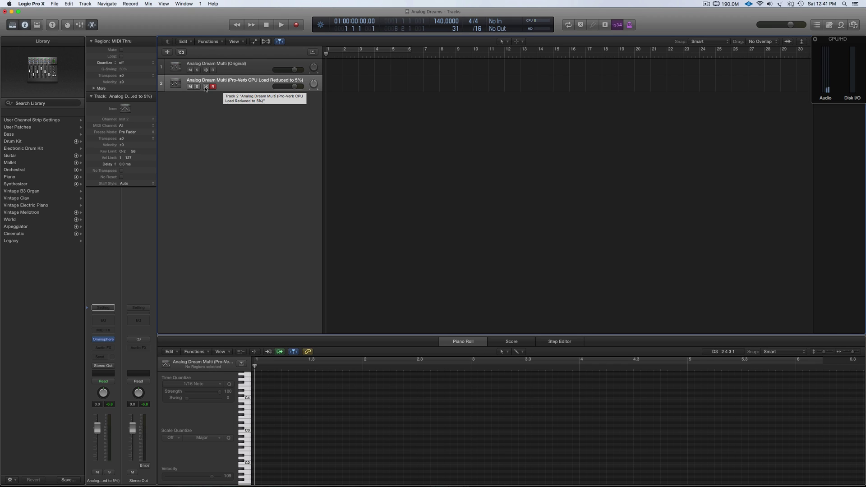
right_click(239, 88)
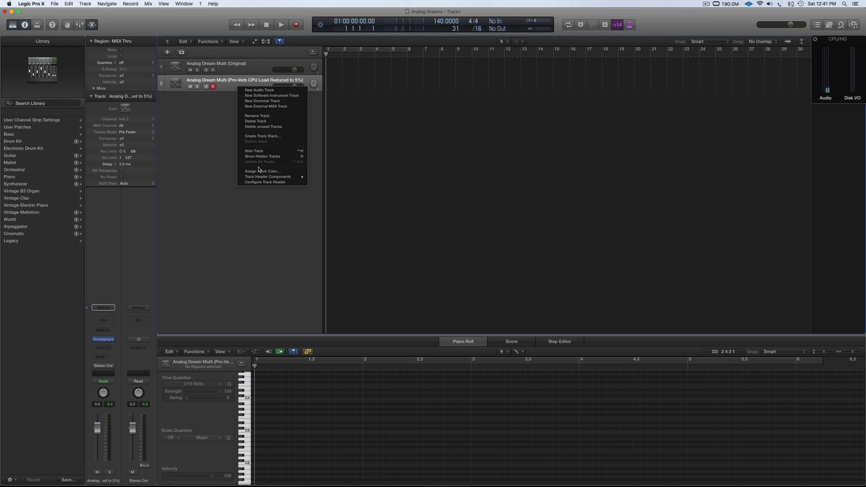
Hide, then show again, the freeze buttons via Track Header Components.
mouse_move(267, 176)
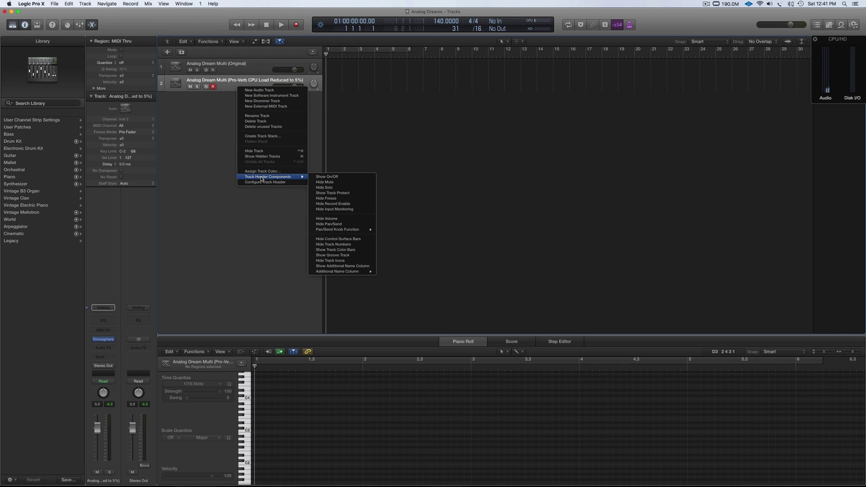
click(332, 199)
right_click(231, 84)
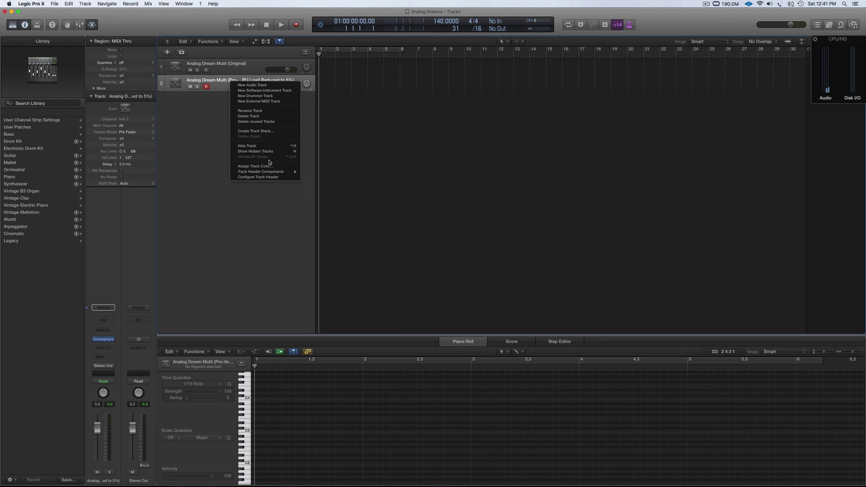
mouse_move(285, 173)
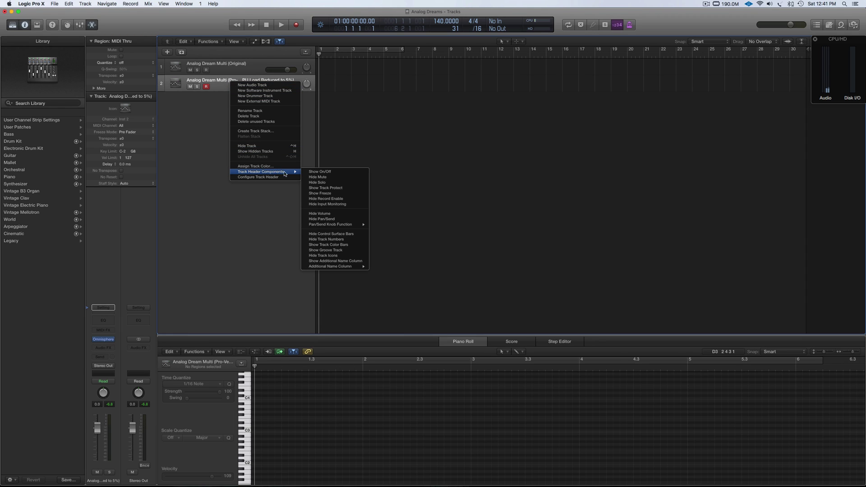
click(318, 194)
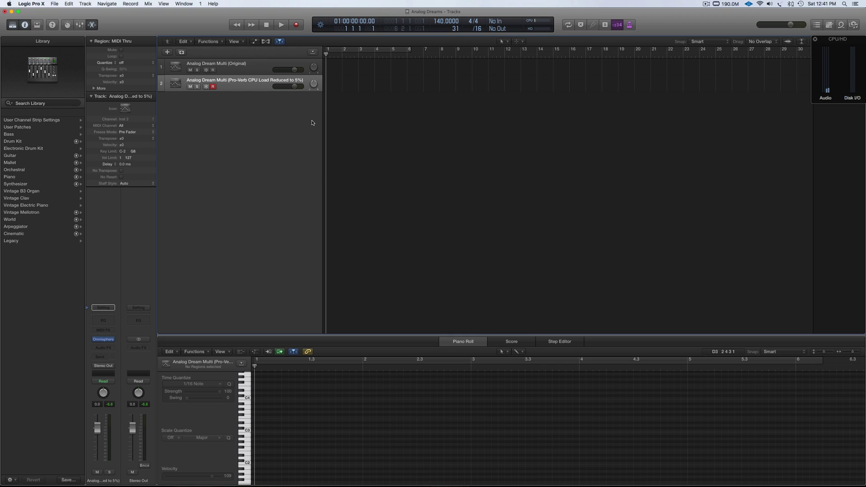
Record held chords on the armed track from about bar 2 to 7, then move the CPU meter aside.
key(r)
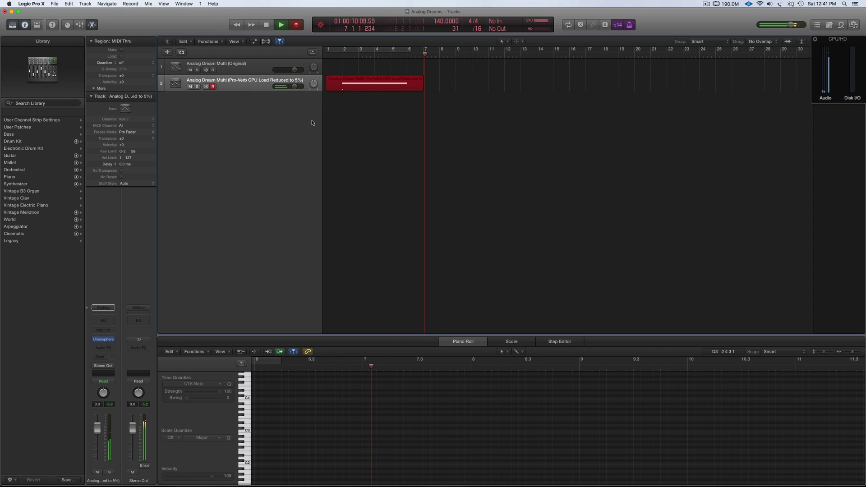
key(space)
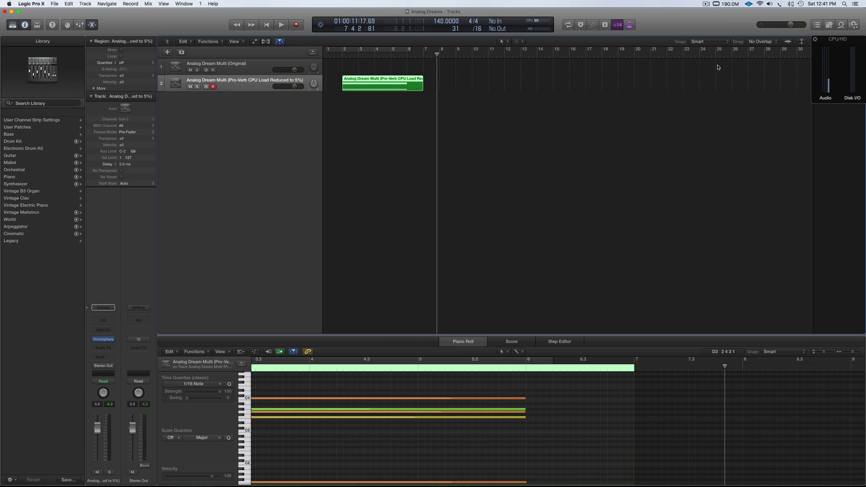
mouse_move(828, 43)
mouse_down()
mouse_move(831, 85)
mouse_move(830, 40)
mouse_up()
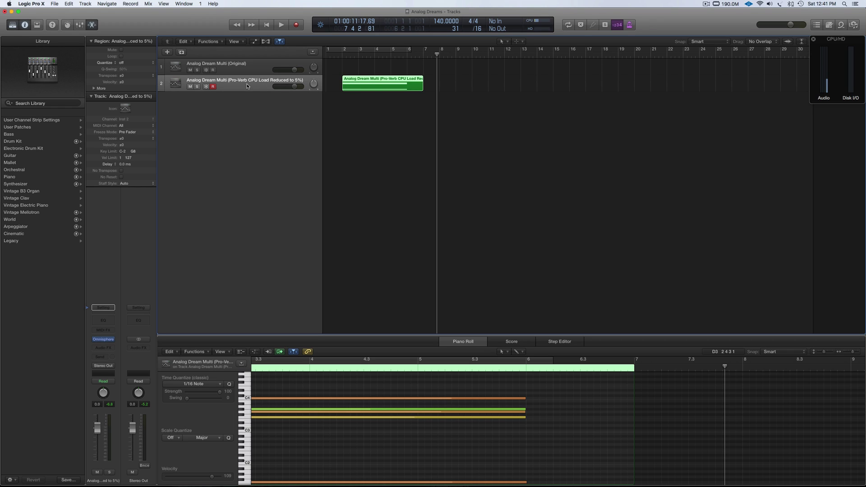
Freeze track 2, confirm its C4 note stays locked, and return the playhead near bar 1.
click(206, 87)
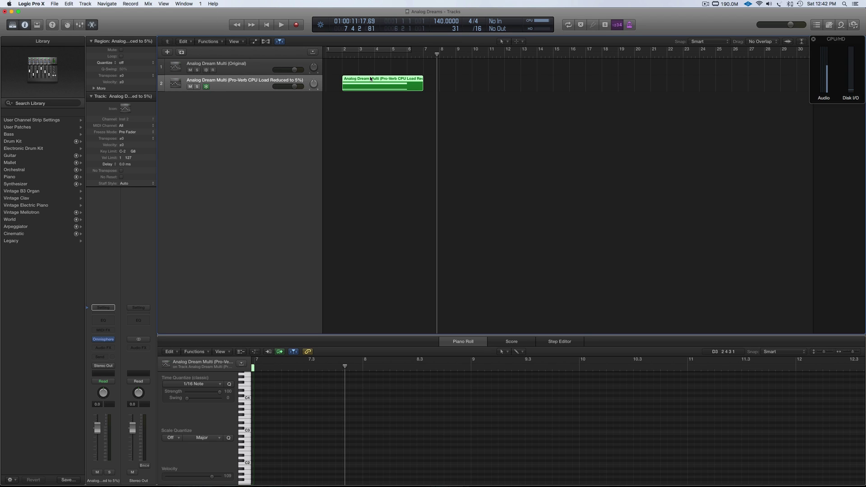
drag(356, 400, 356, 396)
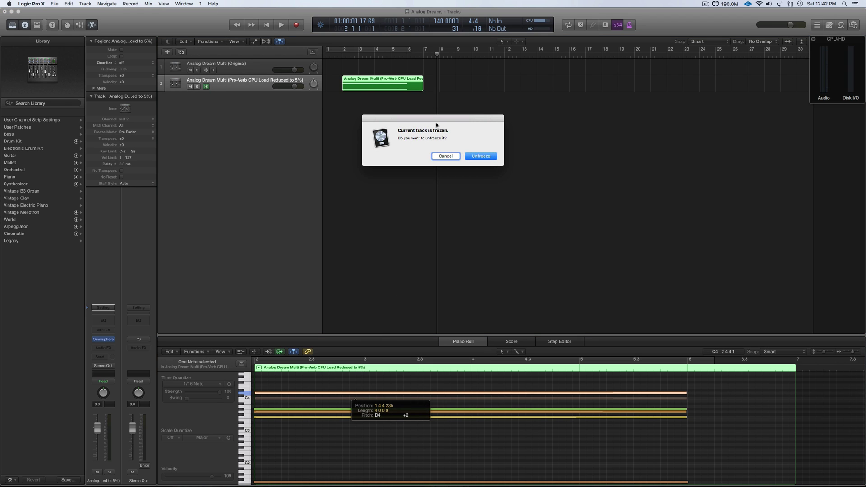
click(446, 156)
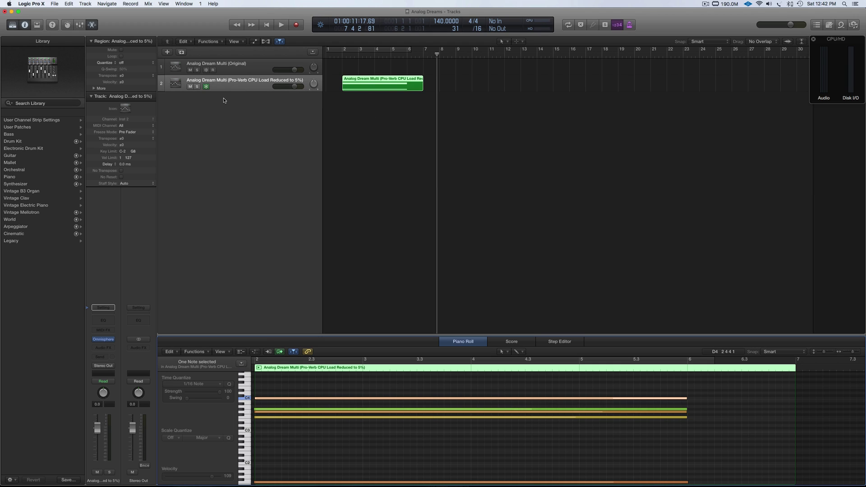
click(337, 55)
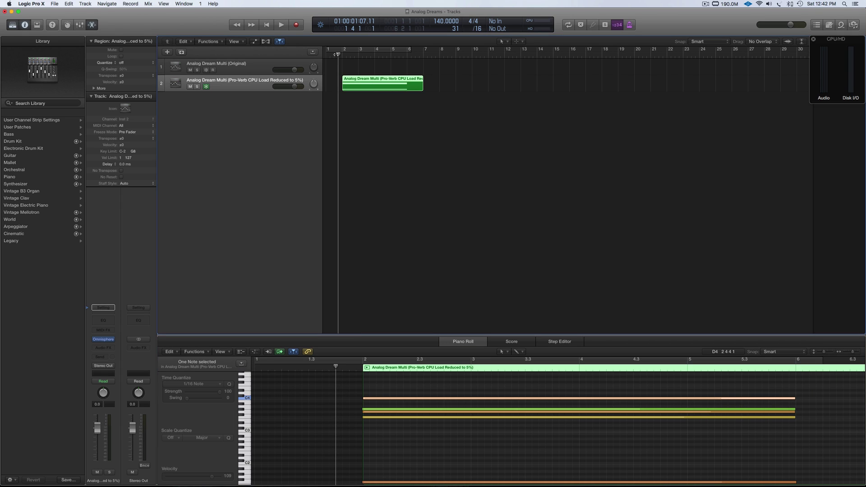
Play the frozen Analog Dream Multi track and stop near bar 7, checking the low CPU load.
key(space)
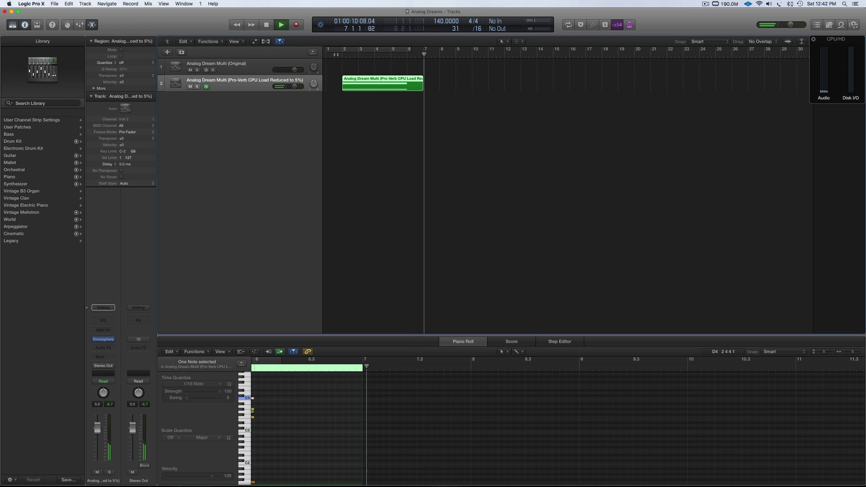
key(space)
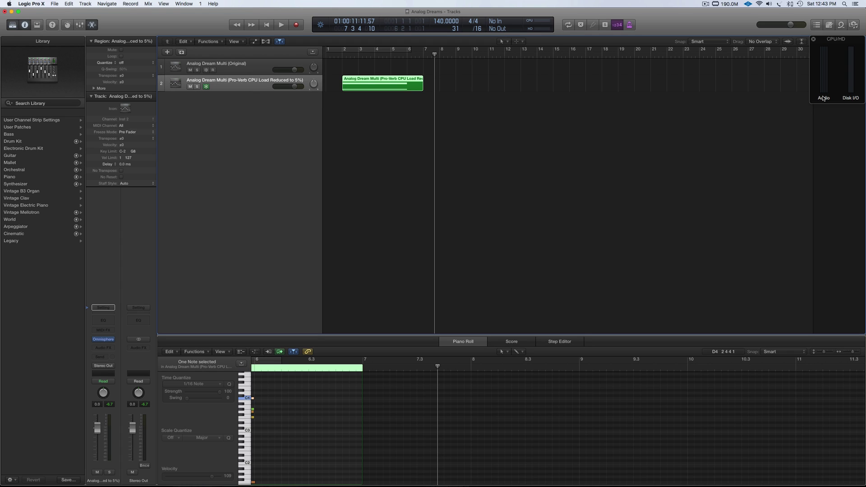
Duplicate the original Analog Dream Multi track with Cmd+D and reselect the first track.
click(228, 65)
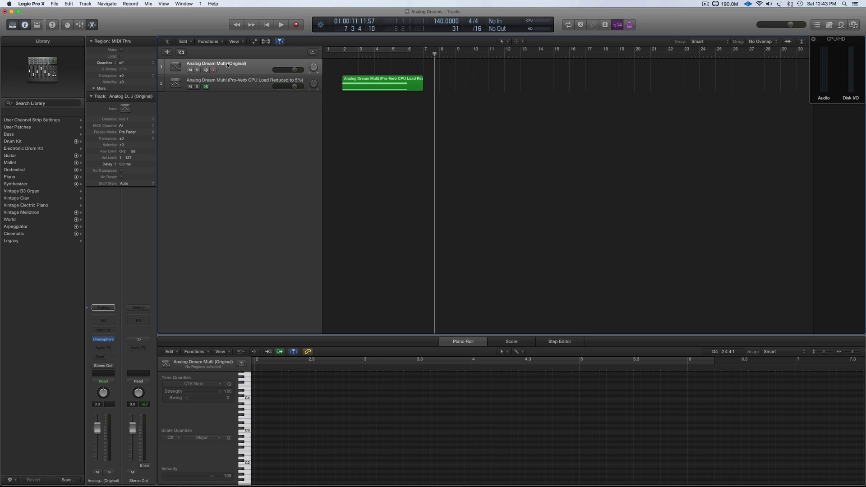
key(super+d)
key(super+d)
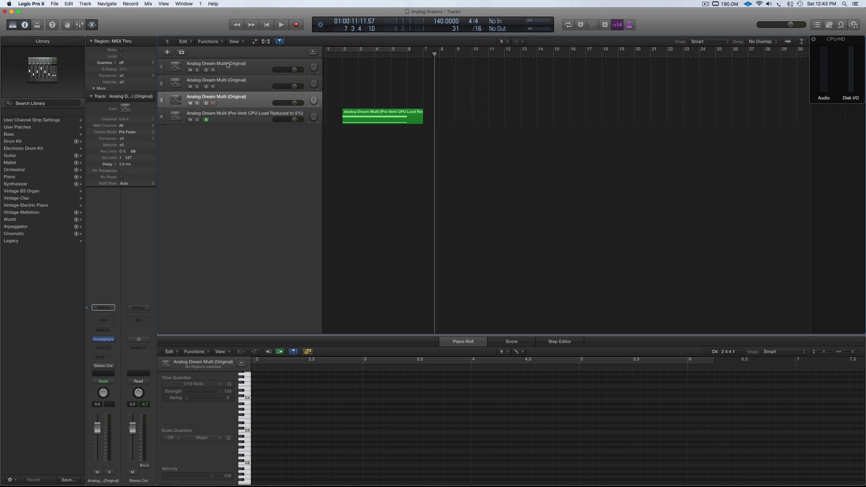
key(super+d)
click(228, 65)
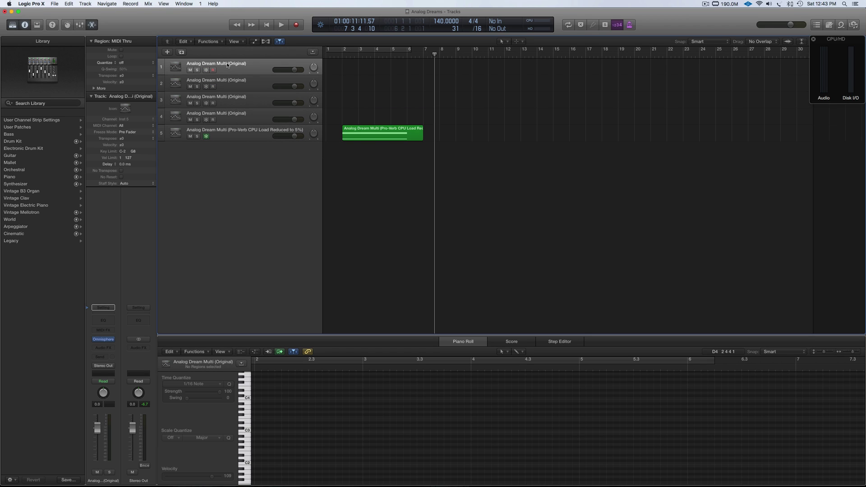
Remove the #Analog Snare, #Analog Kick and #Creepy Shaker parts from the Omnisphere stack.
click(103, 340)
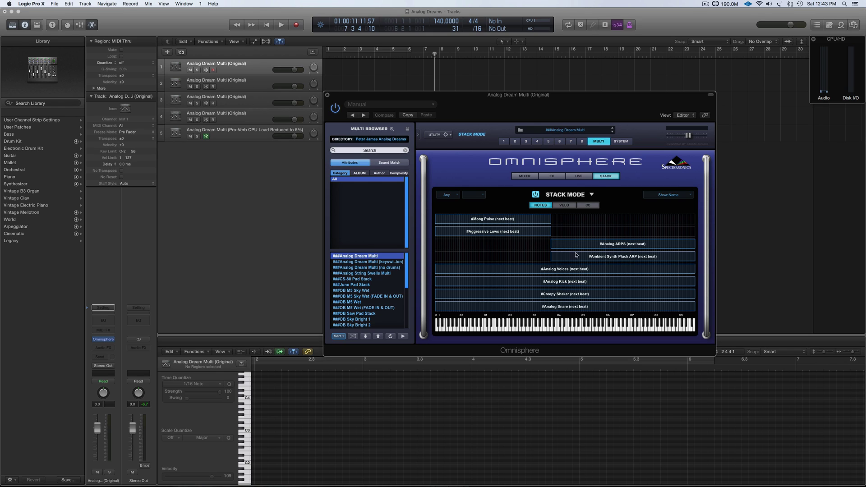
right_click(582, 307)
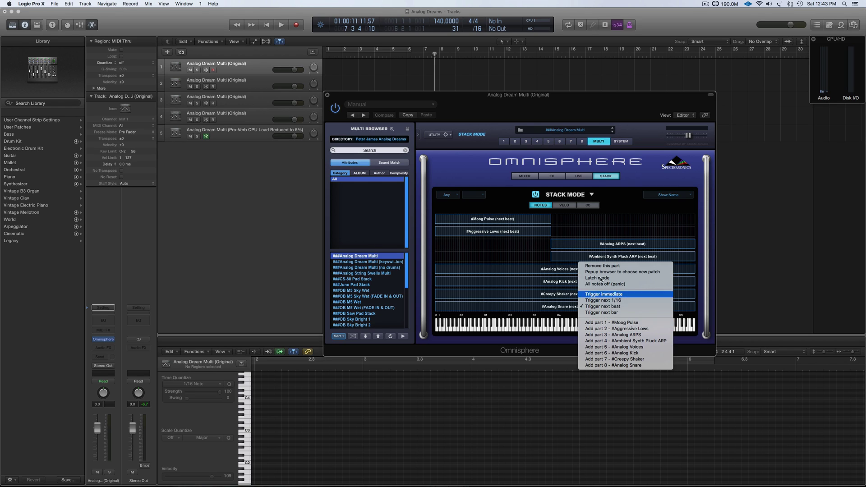
click(602, 265)
right_click(582, 284)
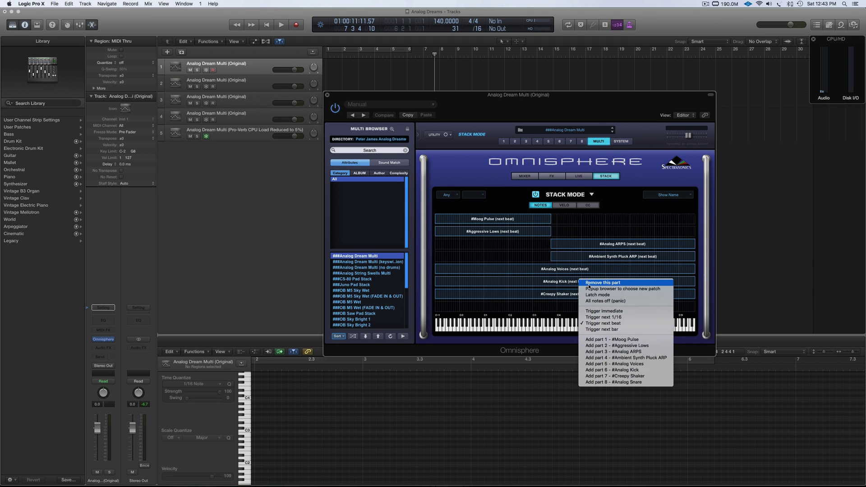
click(590, 284)
right_click(574, 297)
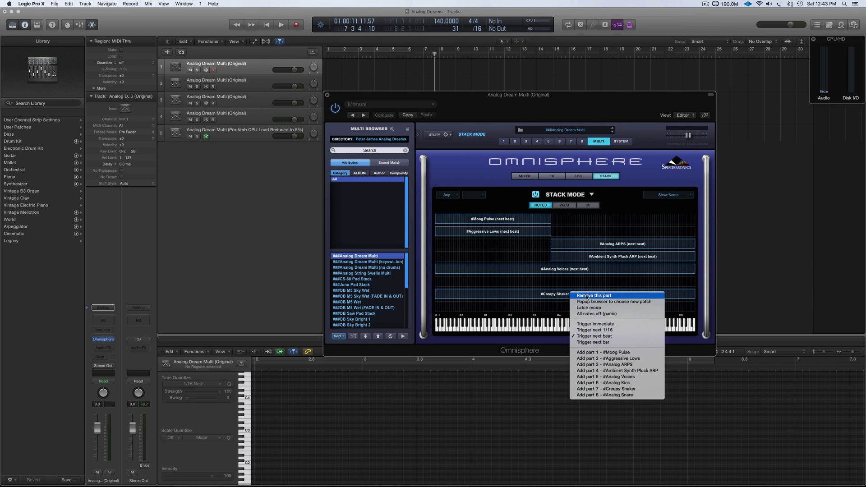
click(584, 298)
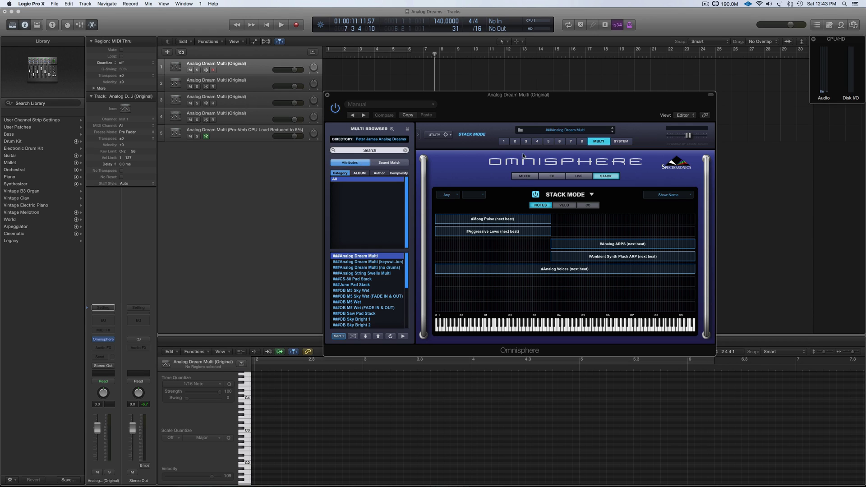
click(528, 176)
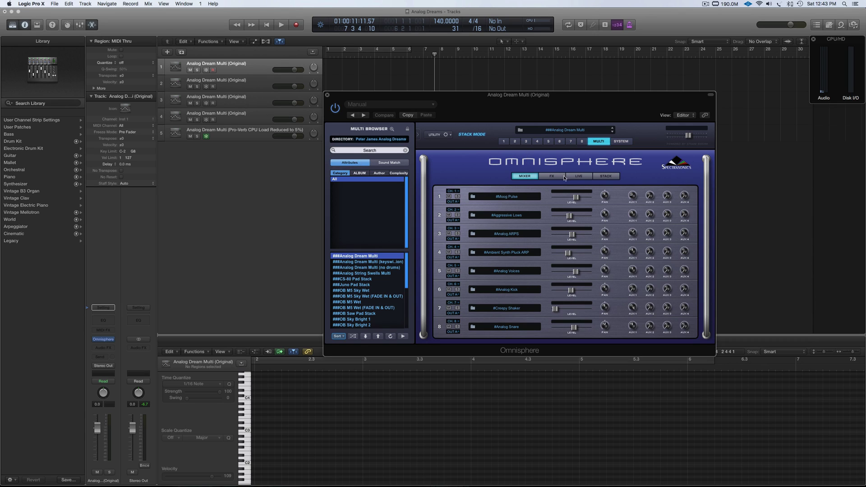
Show the arpeggiator for part 4, #Ambient Synth Pluck ARP, leaving its trigger on Legato.
click(538, 141)
click(624, 196)
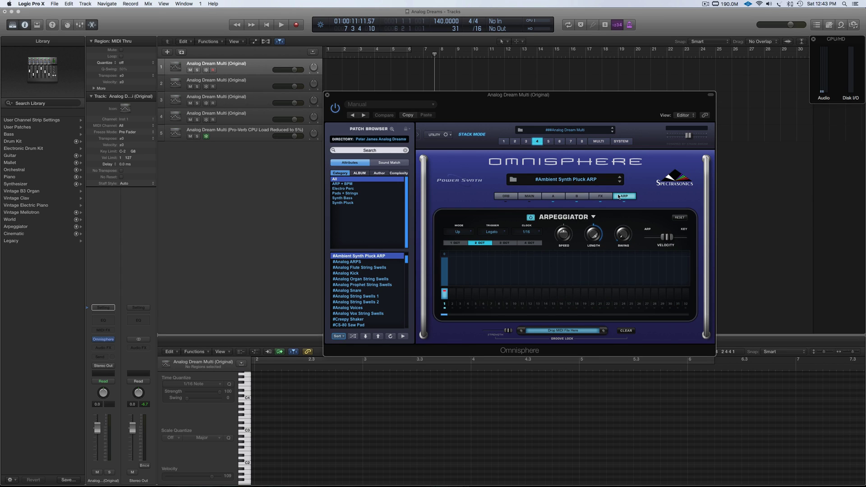
click(497, 232)
click(494, 213)
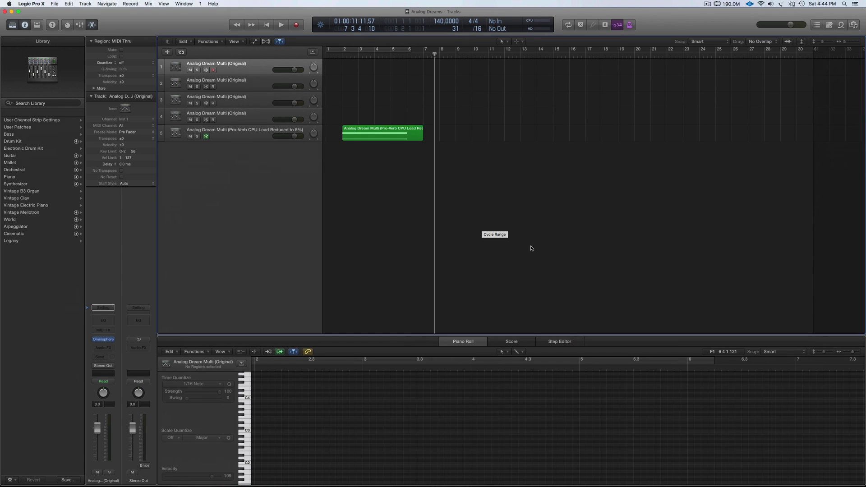
key(ctrl+Up)
Bring forward the MultiTracks.com Pete's Multis page, then return to the Mission Control overview.
click(550, 216)
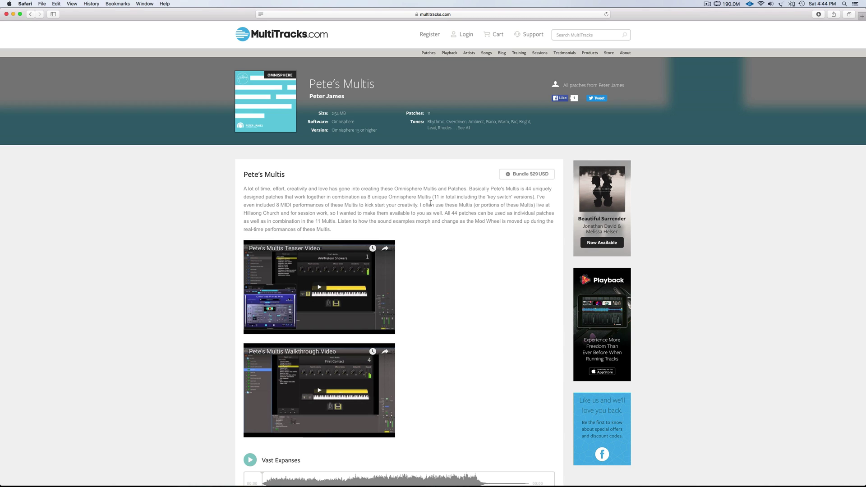
key(ctrl+Up)
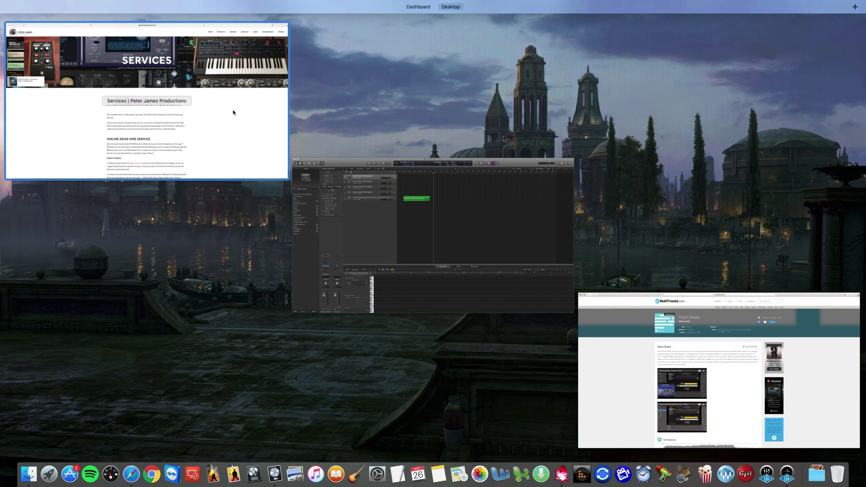
Bring up the Peter James Productions Services page and scroll through it.
click(233, 112)
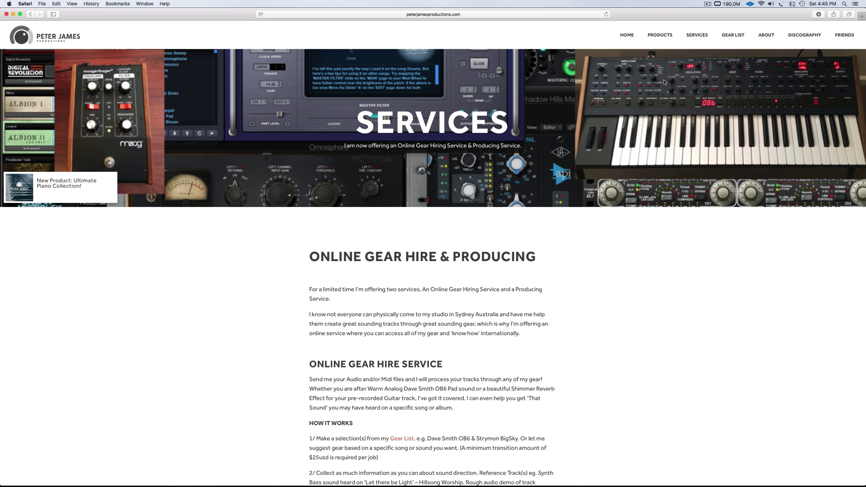
scroll(426, 316, down, 10)
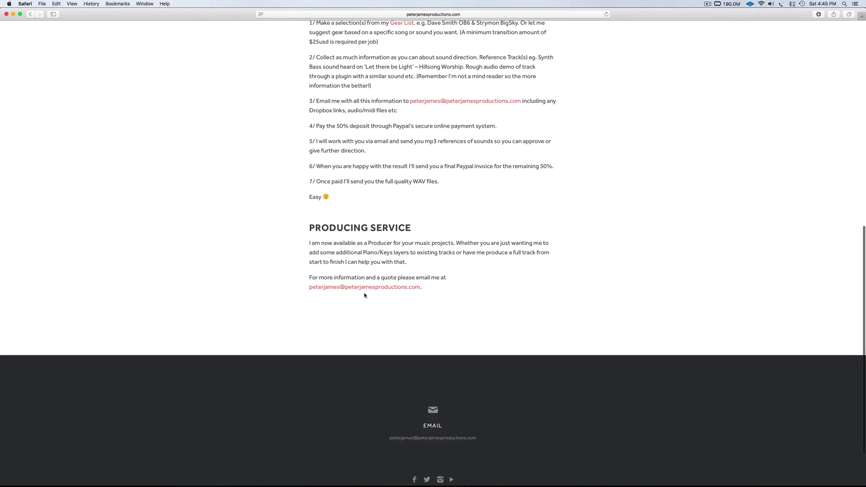
scroll(356, 297, up, 10)
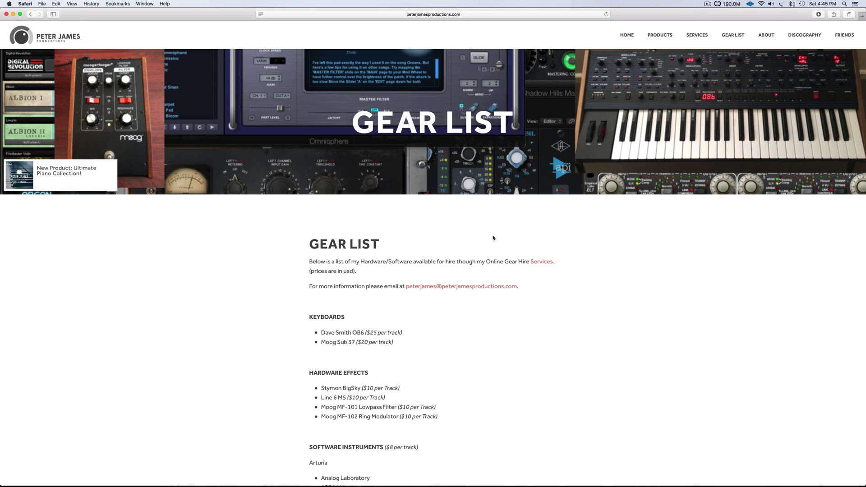
Scroll through the Gear List page, then switch back to the Logic Pro X project window.
scroll(493, 241, down, 20)
scroll(493, 241, down, 10)
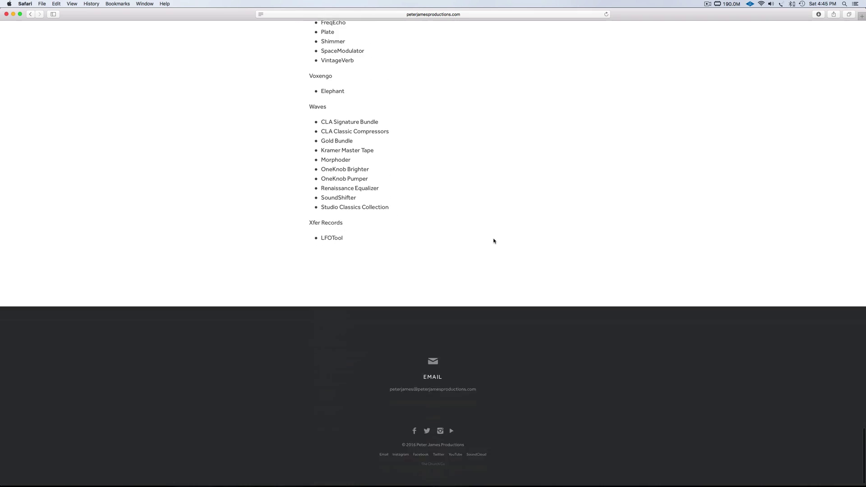
scroll(494, 240, up, 20)
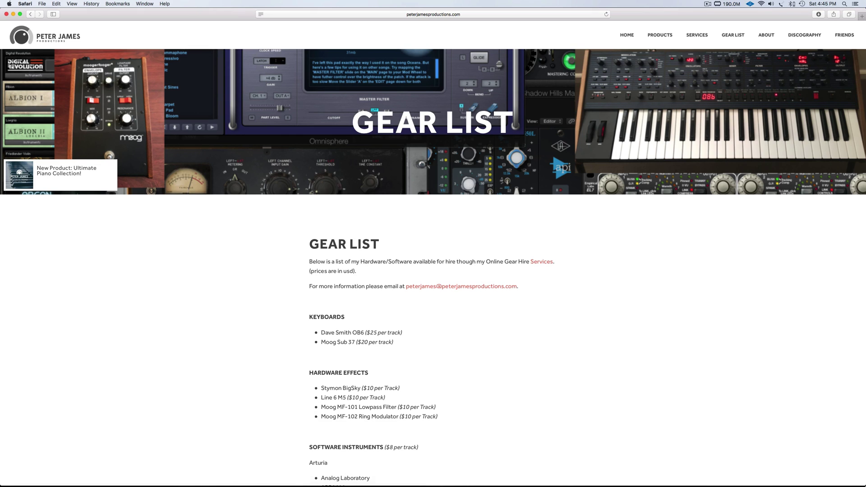
key(ctrl+Up)
click(228, 119)
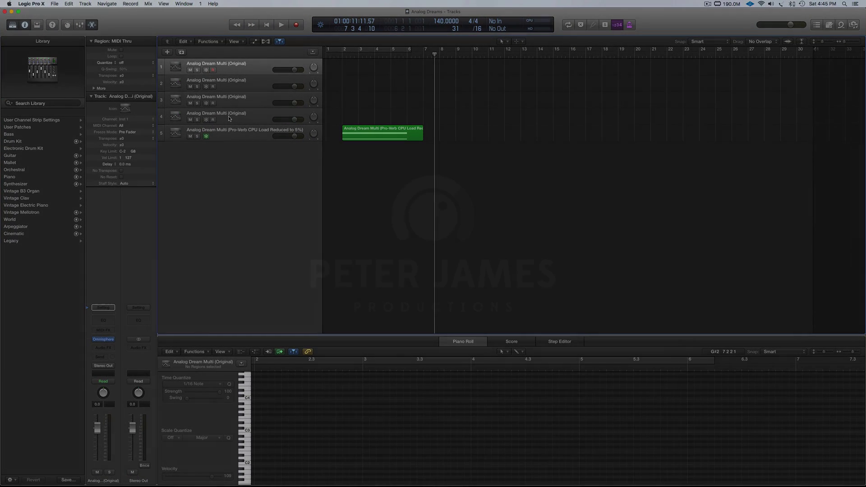